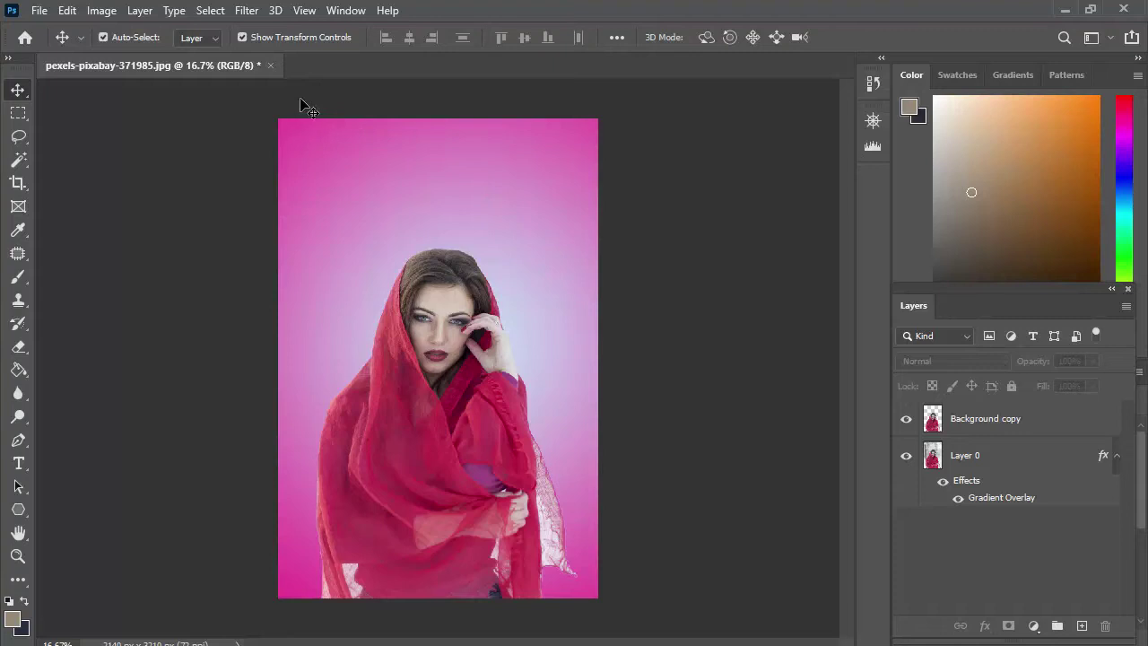
# Rotate the entire pink-gradient portrait 180° so it sits upside down.
pyautogui.click(101, 11)
pyautogui.click(114, 180)
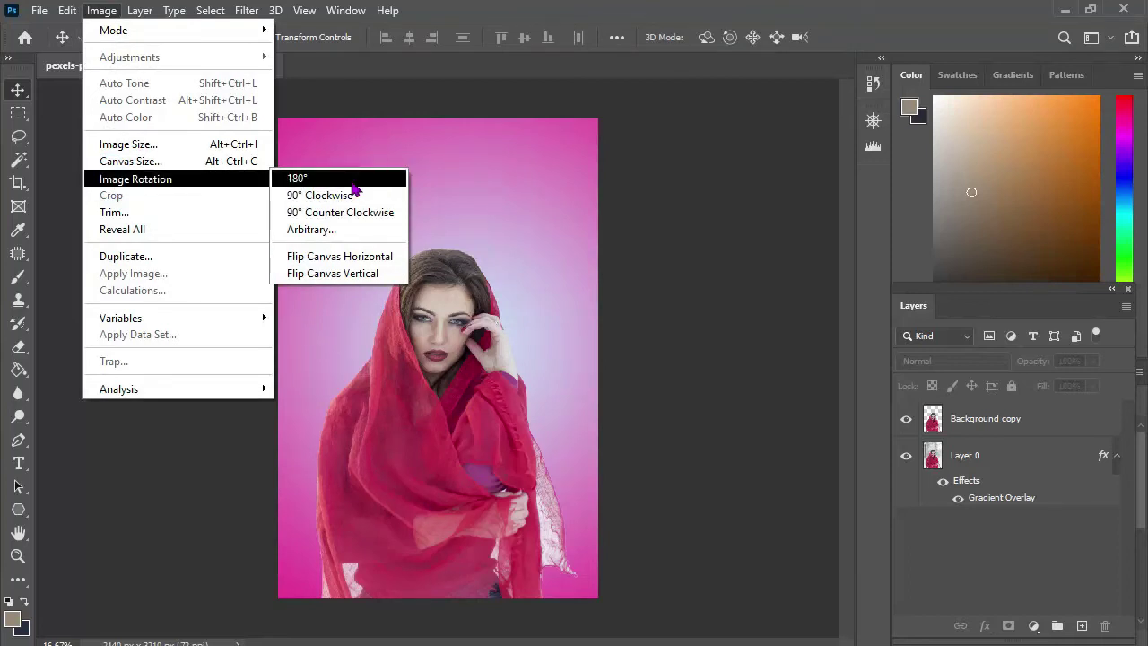
pyautogui.click(353, 183)
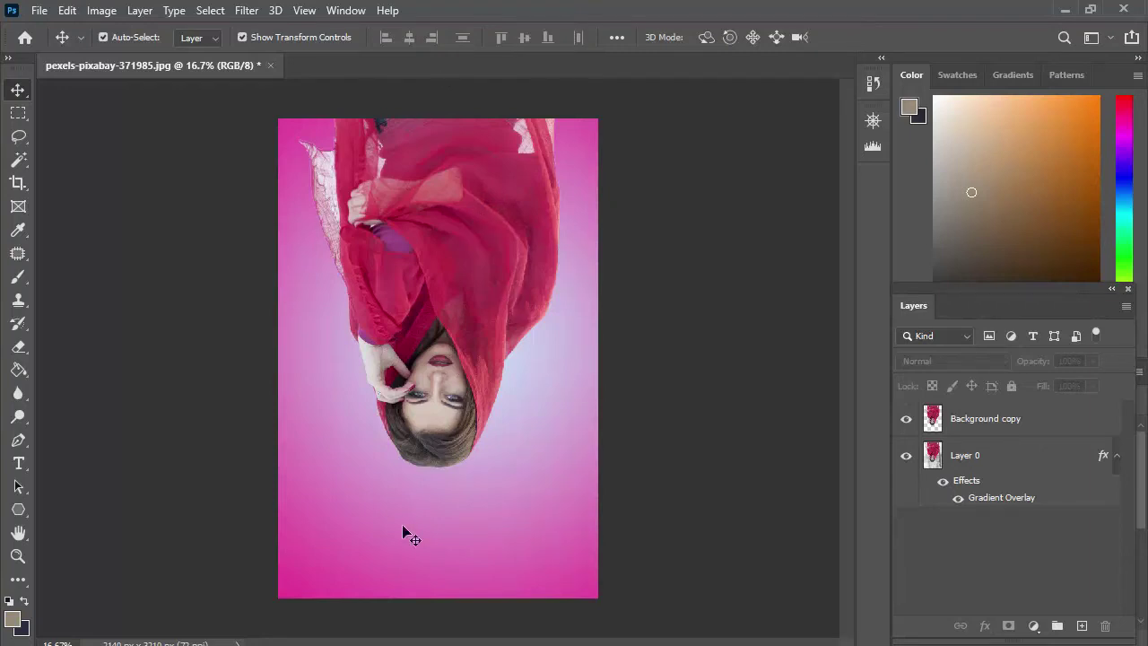
pyautogui.click(103, 11)
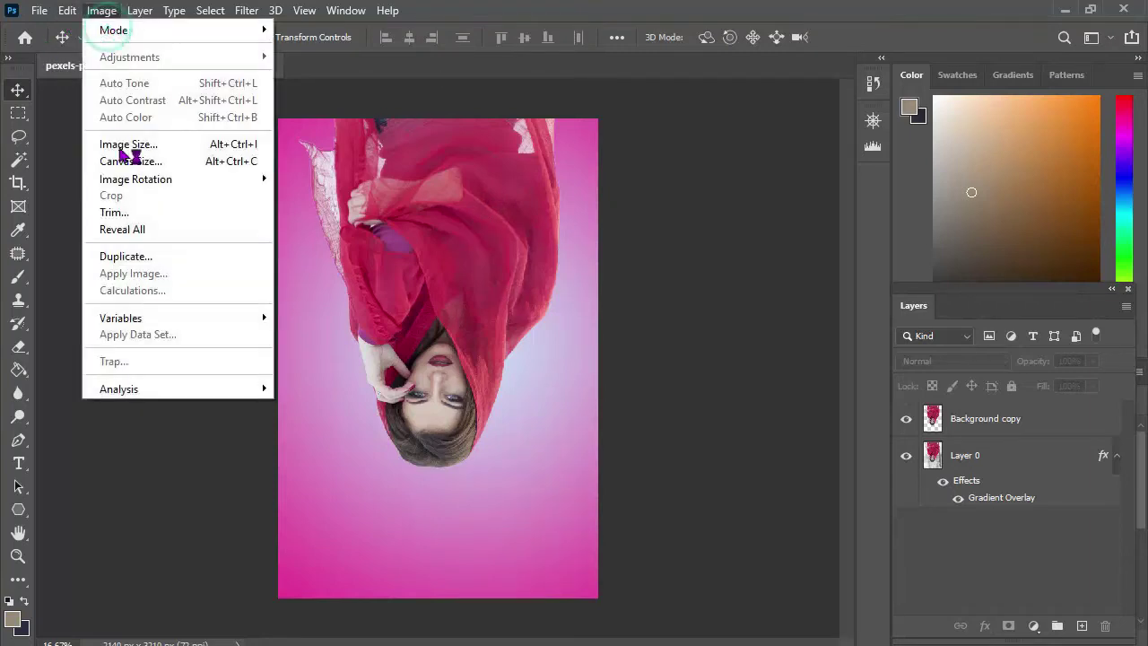
pyautogui.moveTo(135, 178)
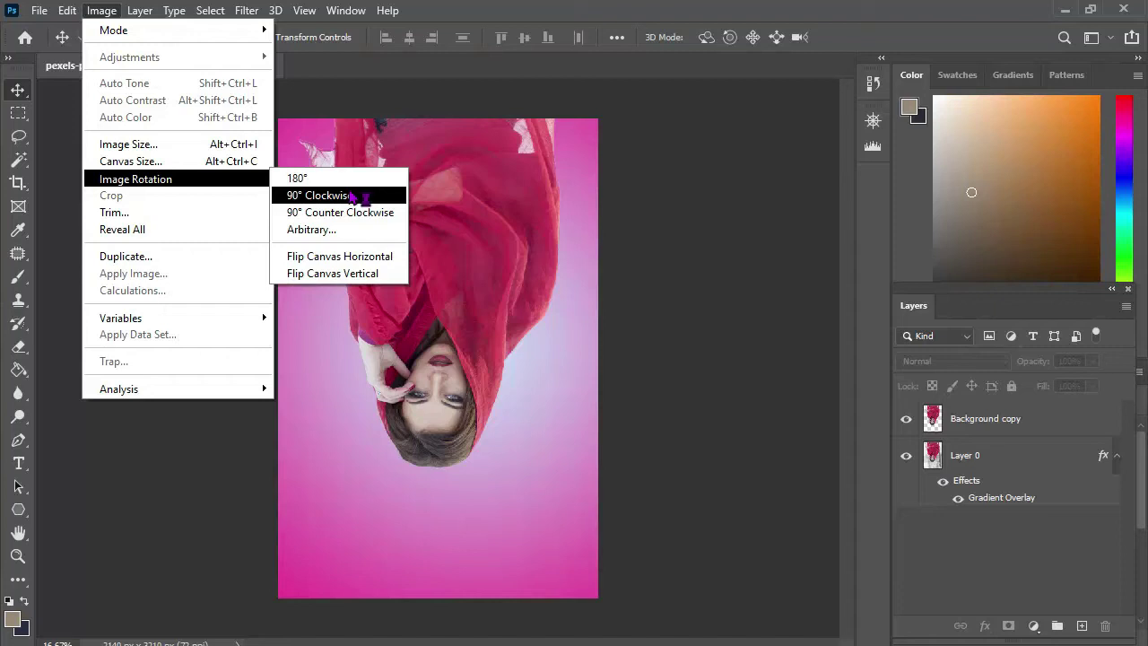
pyautogui.click(352, 195)
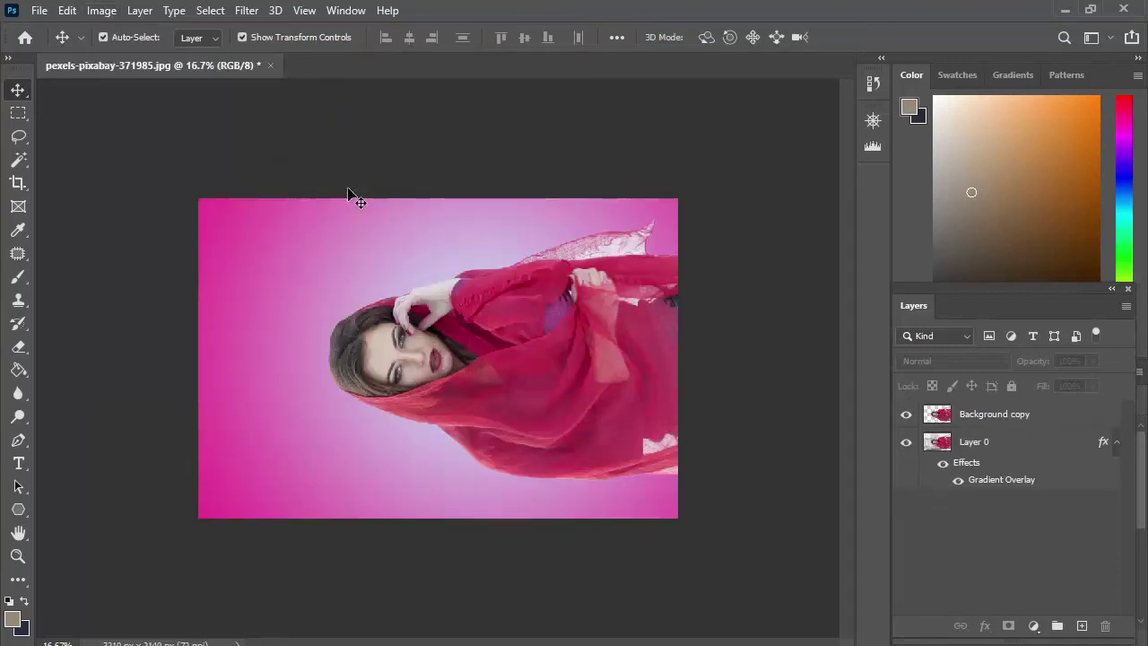
pyautogui.click(99, 11)
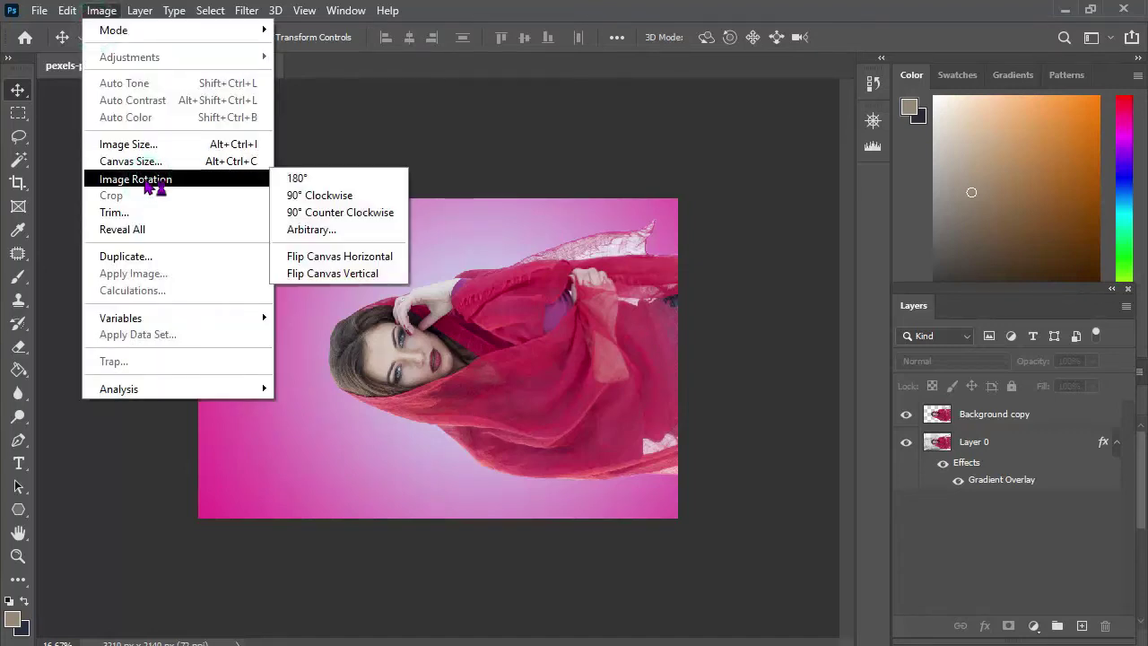
pyautogui.click(372, 216)
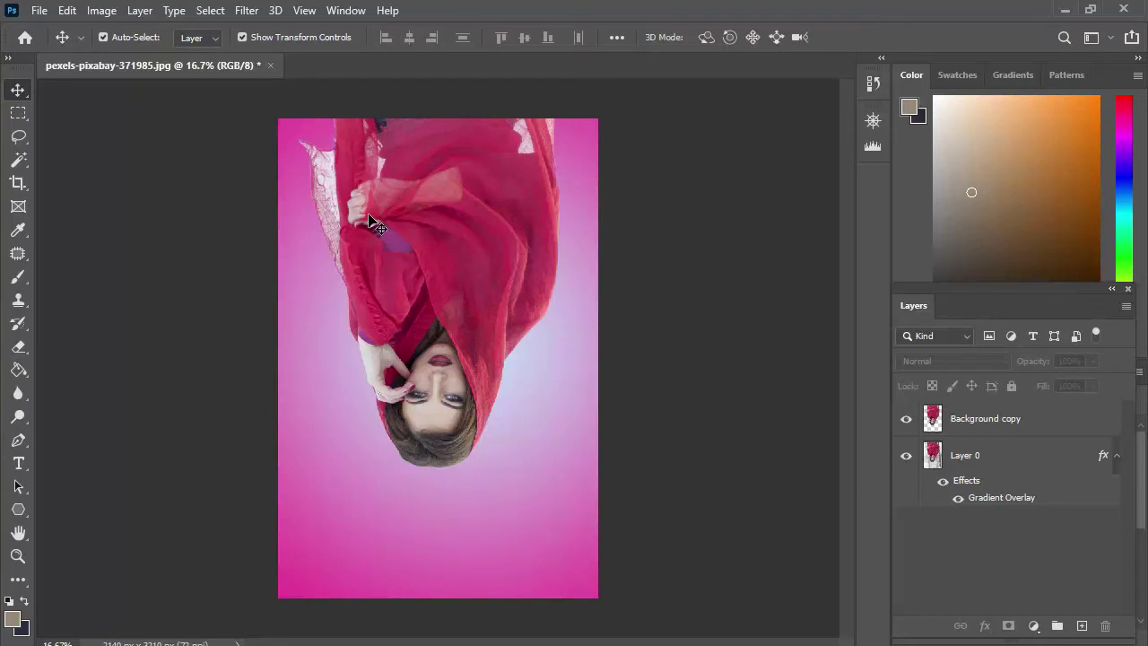
pyautogui.click(102, 10)
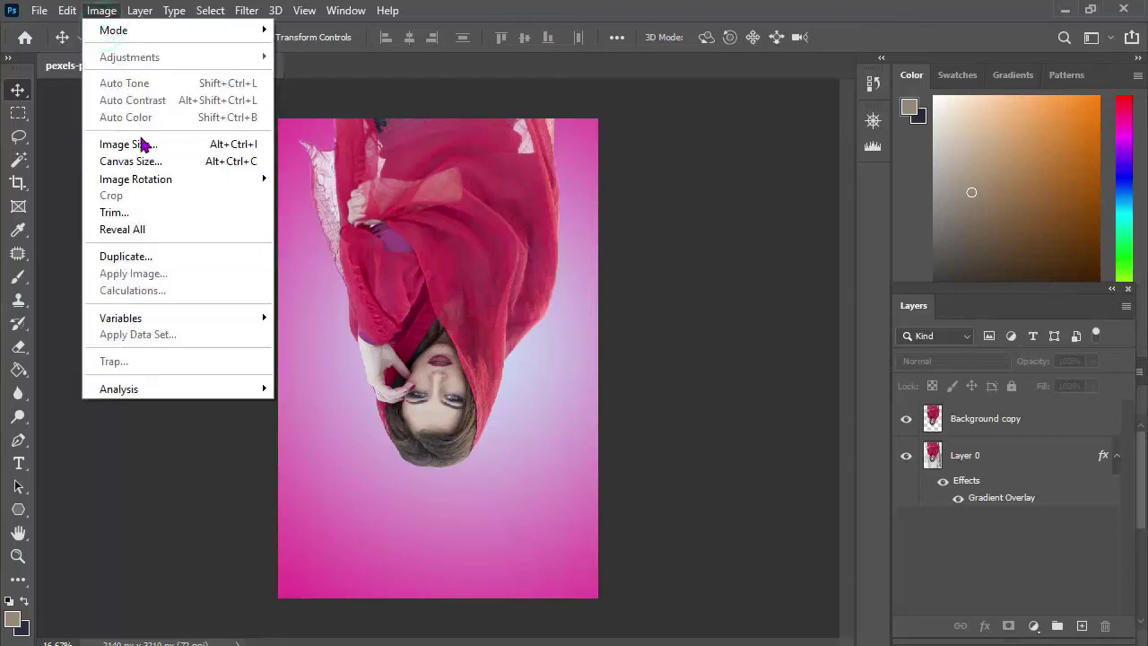
# Rotate the canvas an arbitrary 50° clockwise.
pyautogui.moveTo(136, 178)
pyautogui.click(311, 229)
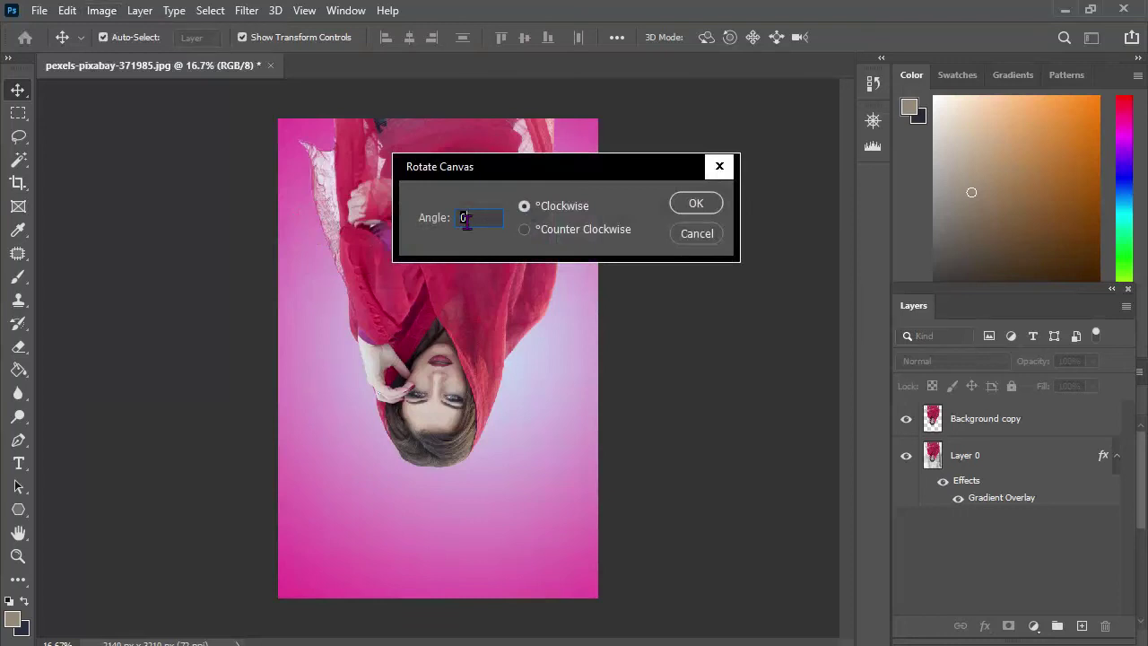
pyautogui.write('50')
pyautogui.click(695, 204)
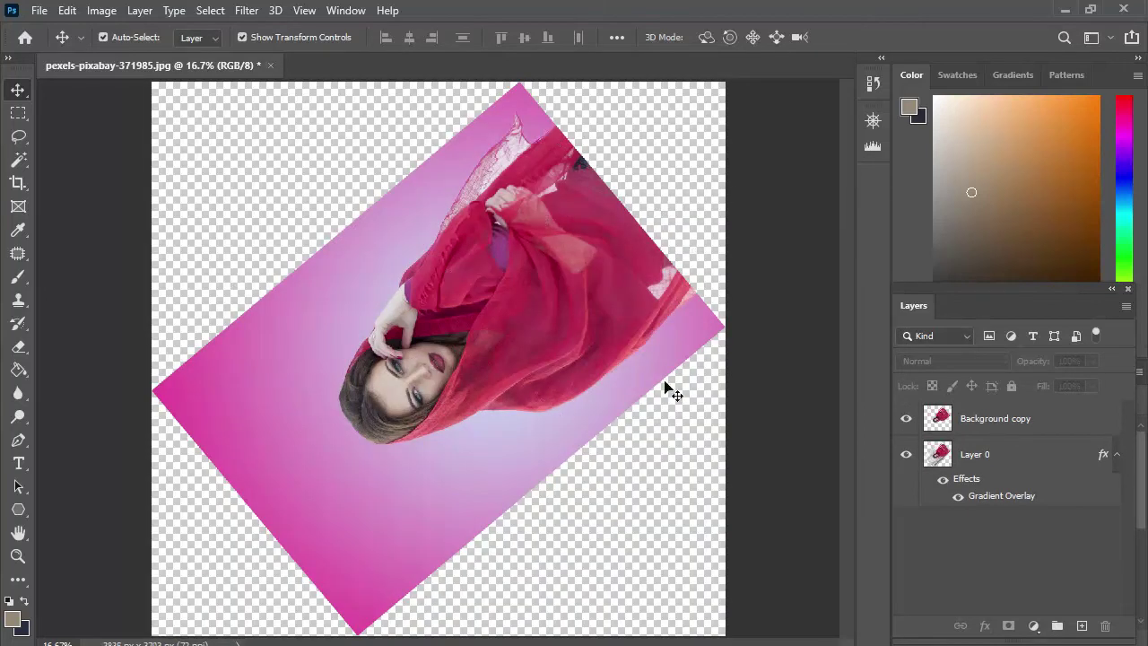
# Rotate the canvas 50° counter-clockwise to straighten it, leaving transparent margins.
pyautogui.click(101, 11)
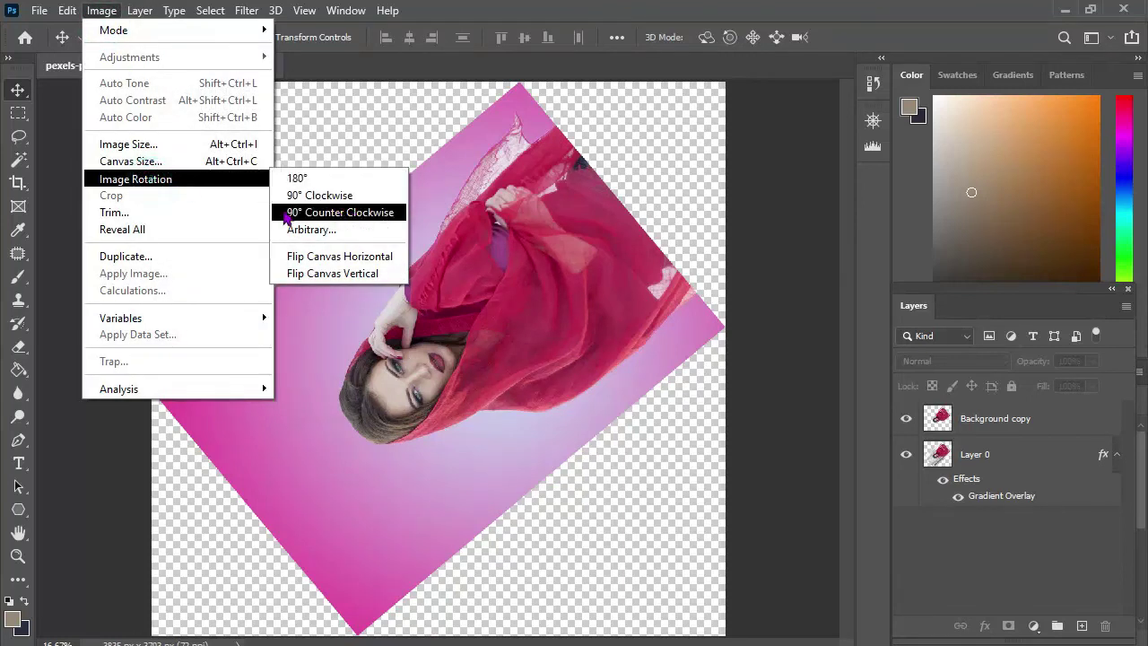
pyautogui.click(309, 231)
pyautogui.write('50')
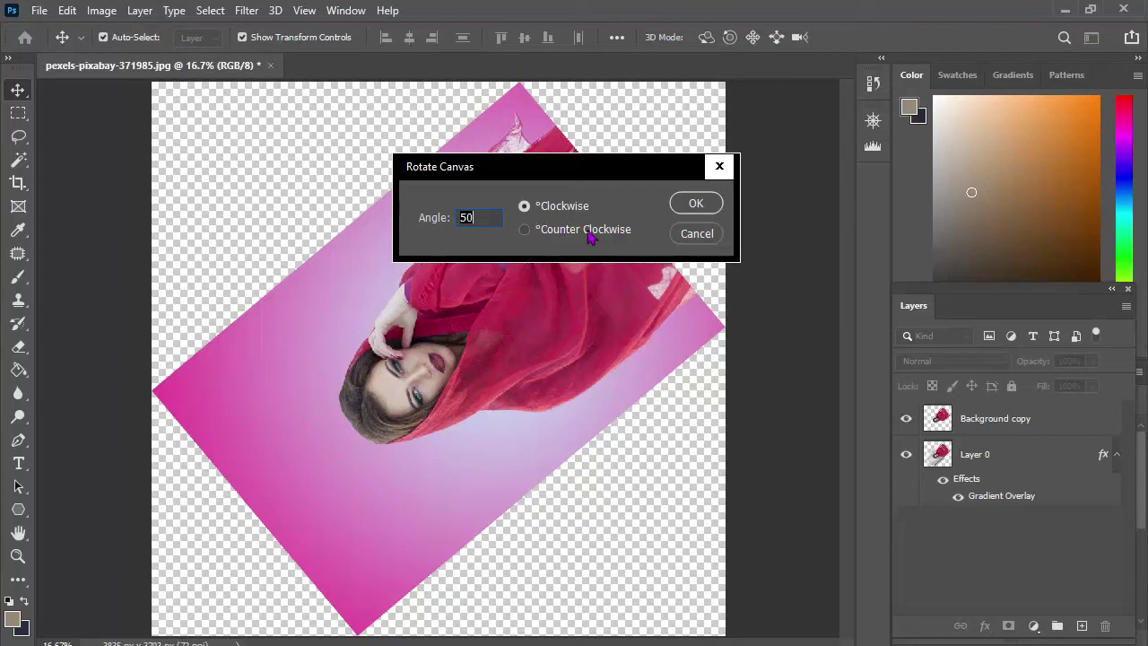
pyautogui.click(525, 229)
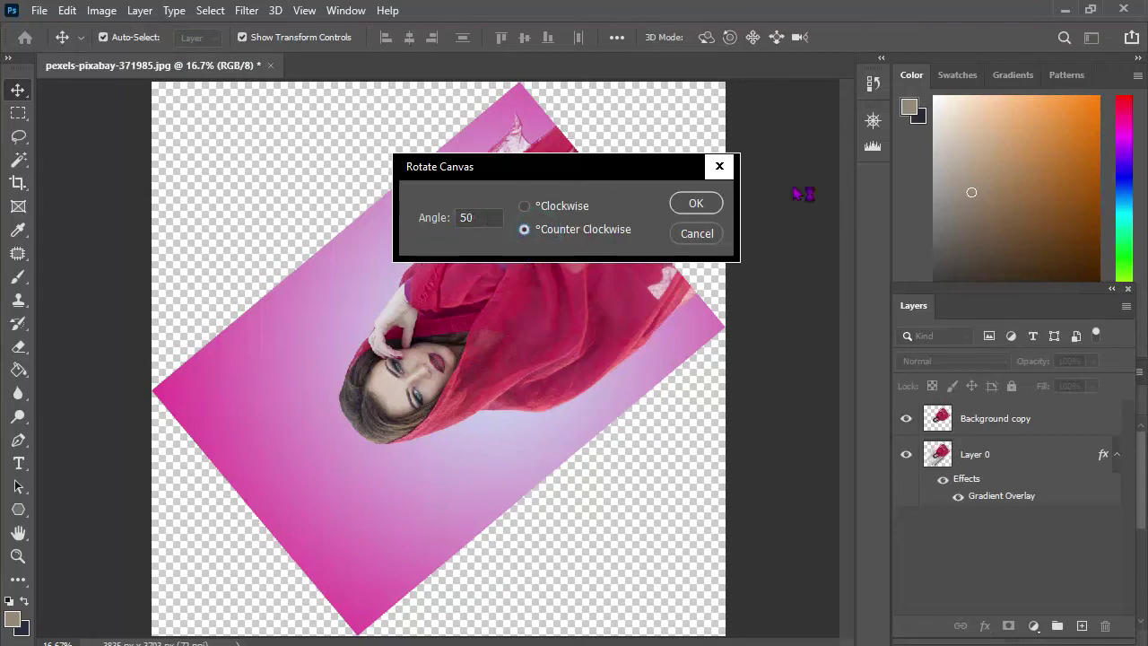
pyautogui.click(699, 206)
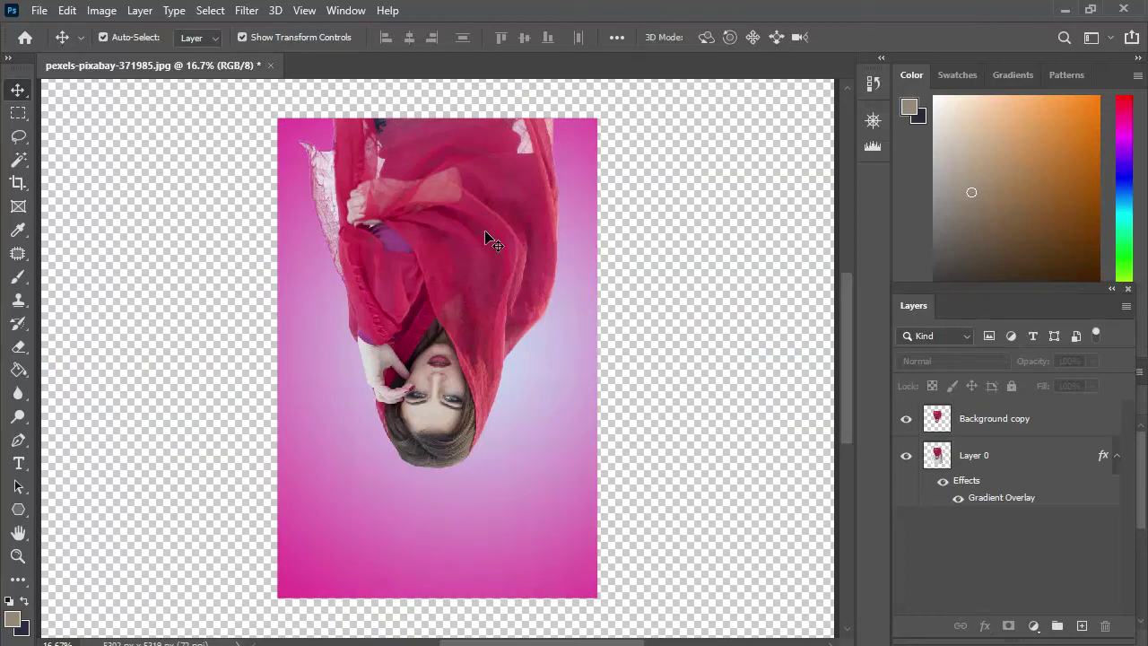
# Rotate the canvas an arbitrary 70° counter-clockwise.
pyautogui.click(106, 13)
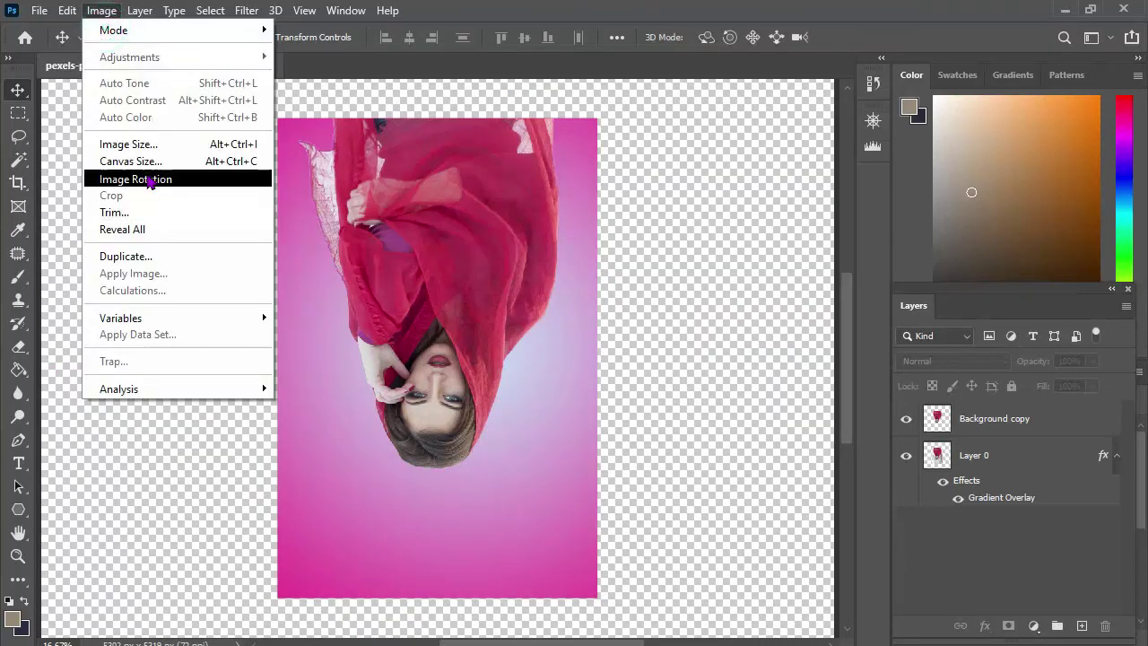
pyautogui.moveTo(135, 179)
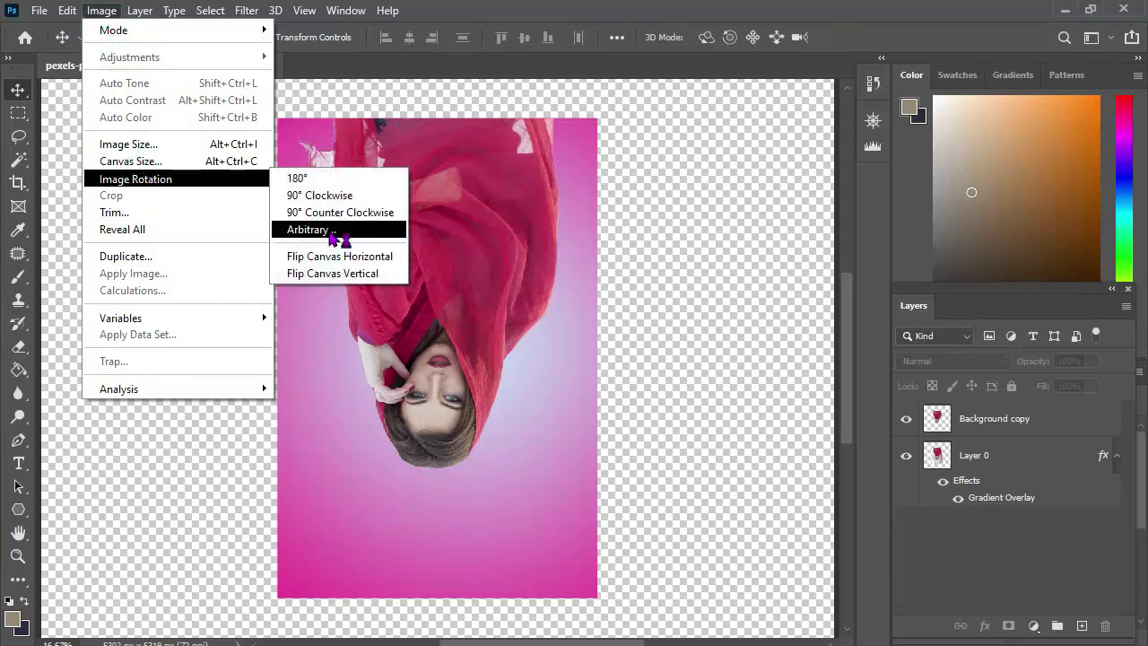
pyautogui.click(332, 238)
pyautogui.write('70')
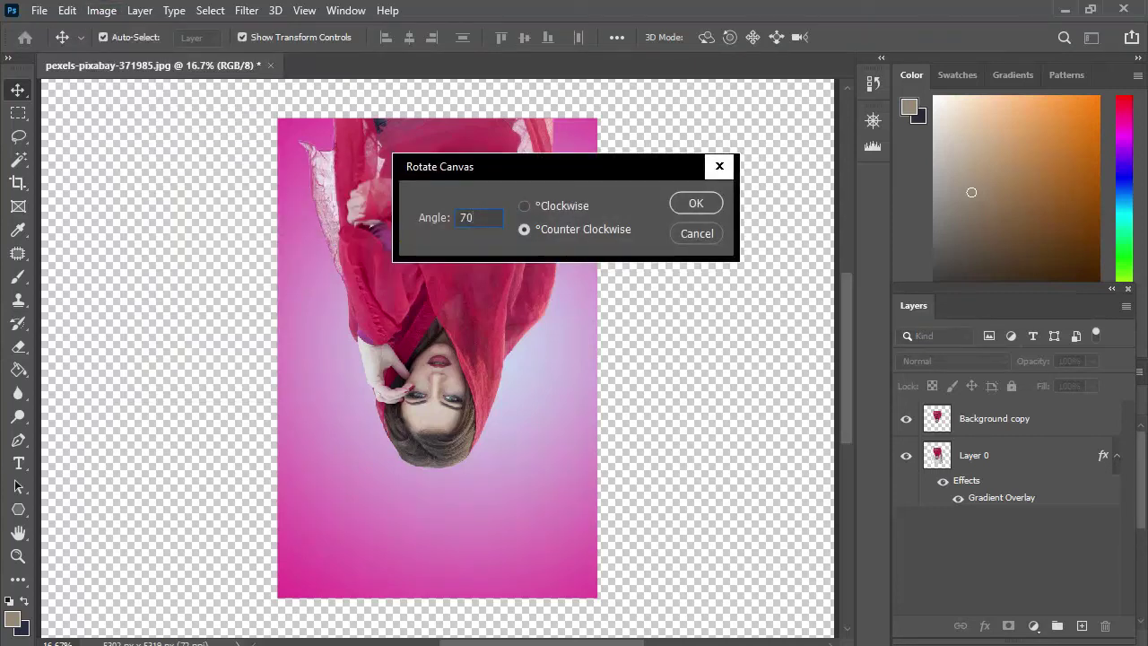
pyautogui.press('Return')
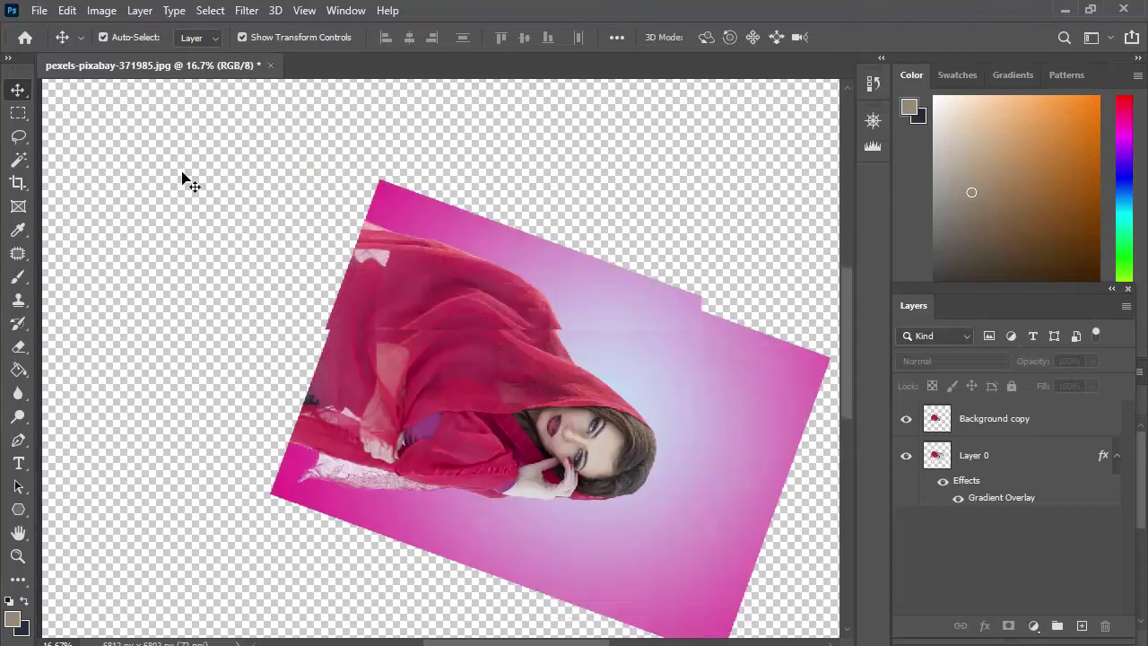
# Rotate the canvas 70° clockwise to straighten the upside-down portrait.
pyautogui.click(103, 10)
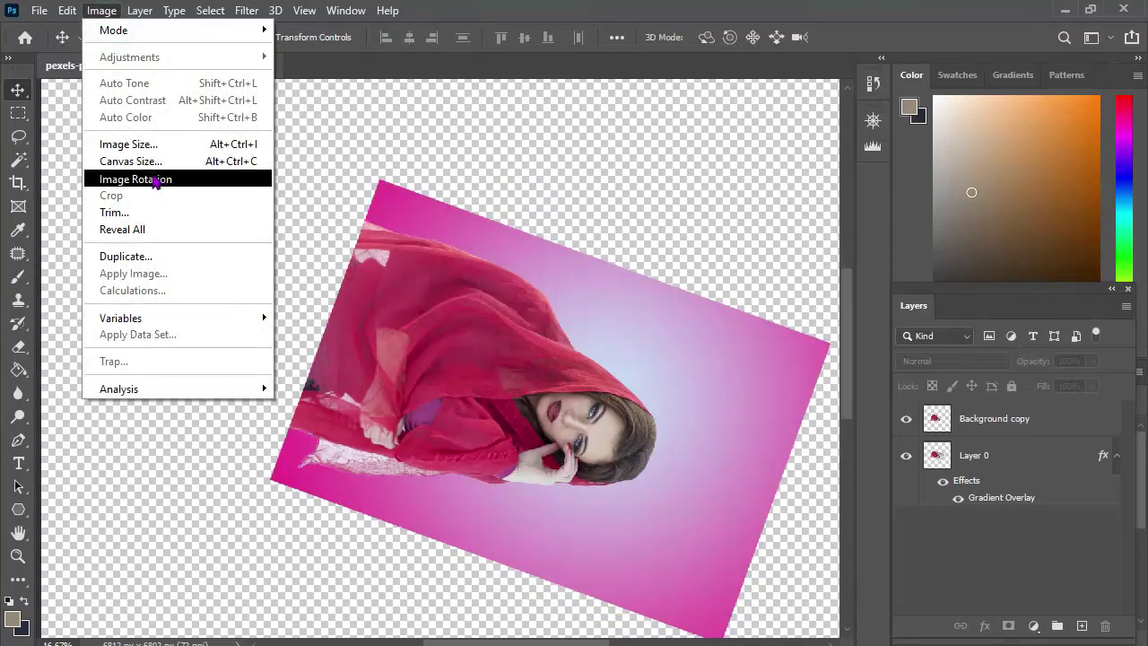
pyautogui.moveTo(135, 178)
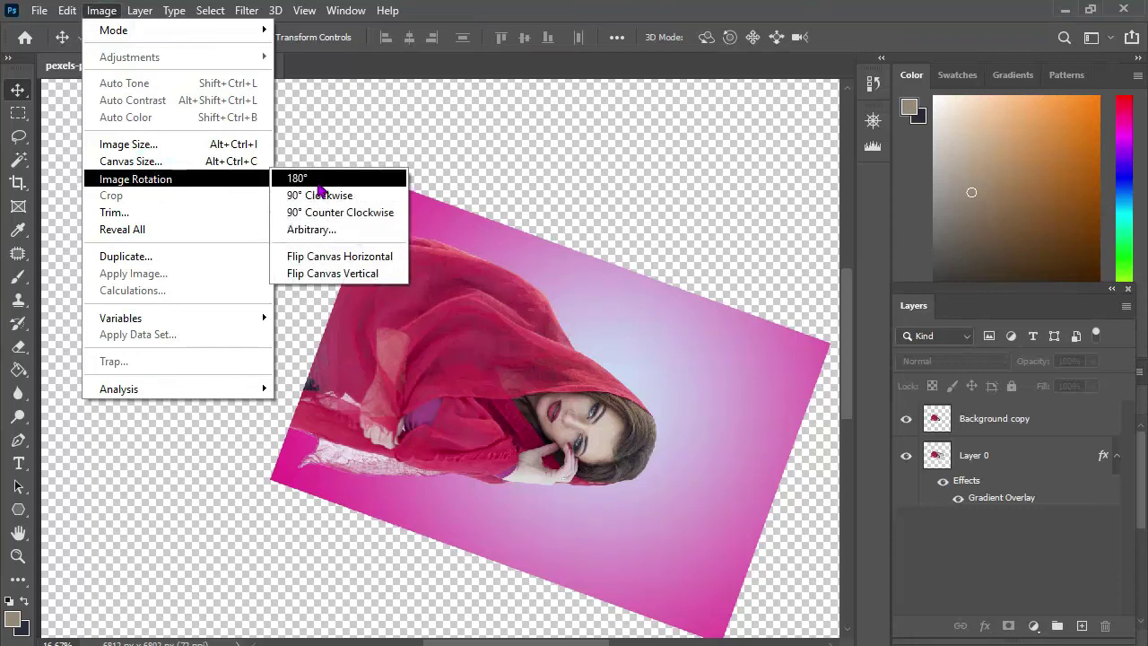
pyautogui.click(320, 231)
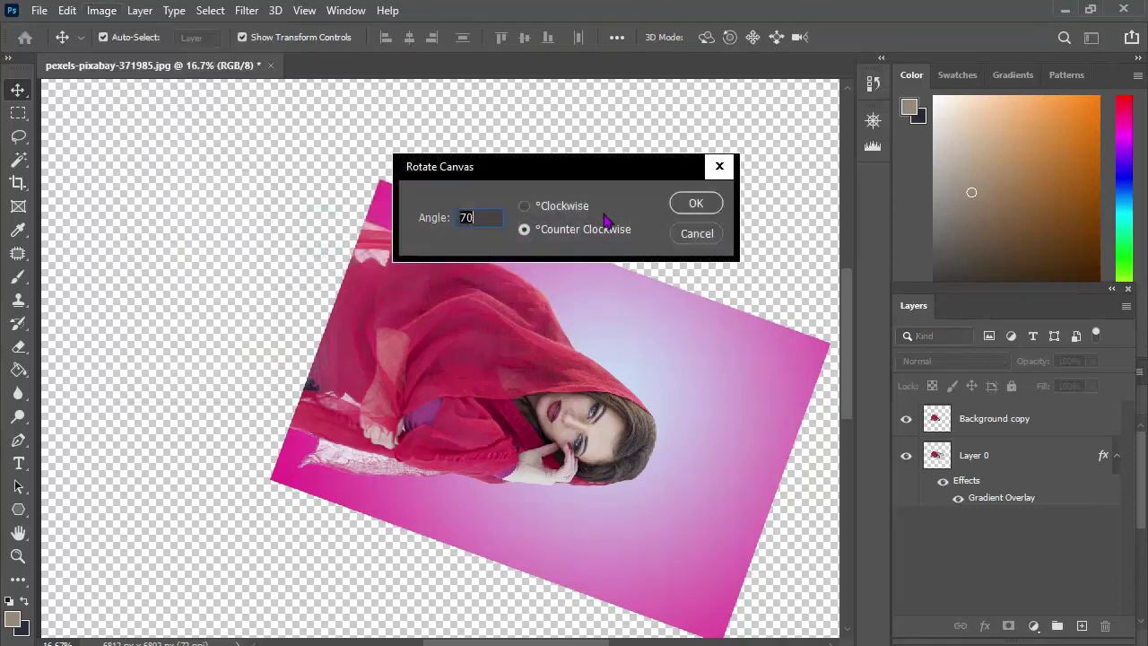
pyautogui.click(524, 205)
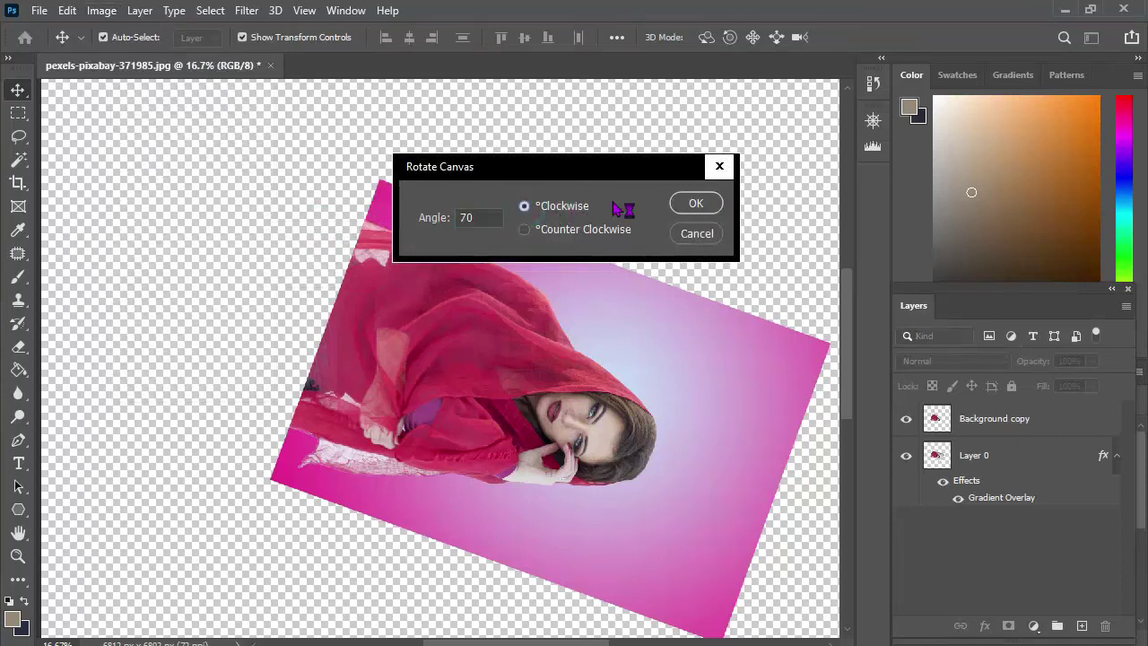
pyautogui.click(695, 204)
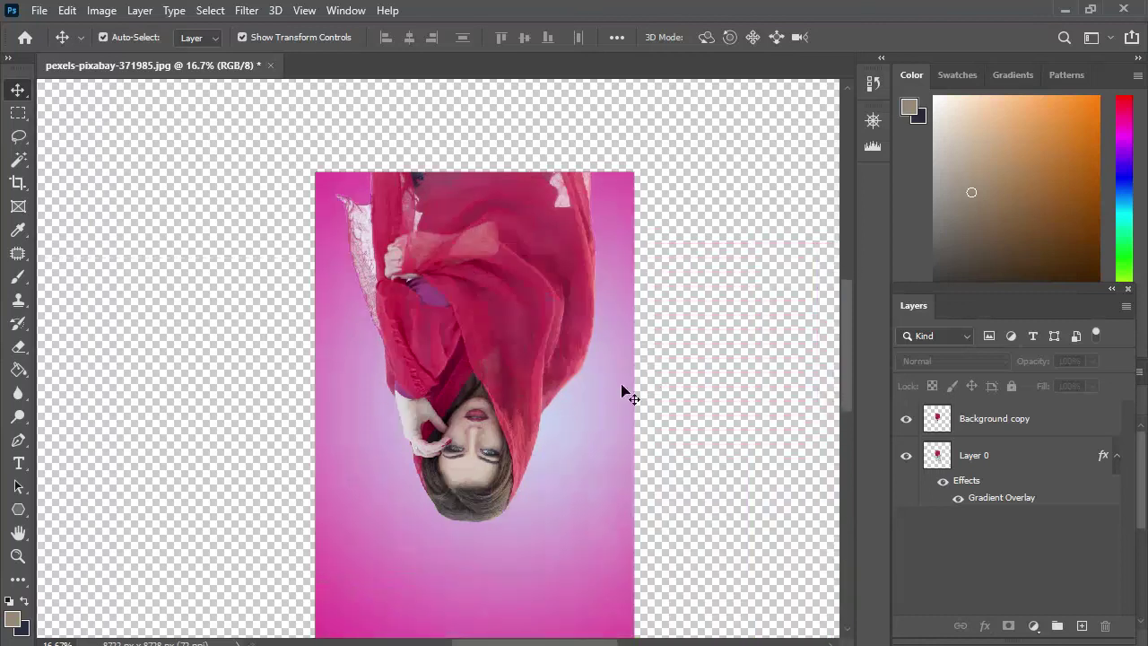
pyautogui.click(101, 10)
# Flip the canvas vertically so the woman stands upright, then mirror it horizontally.
pyautogui.click(607, 28)
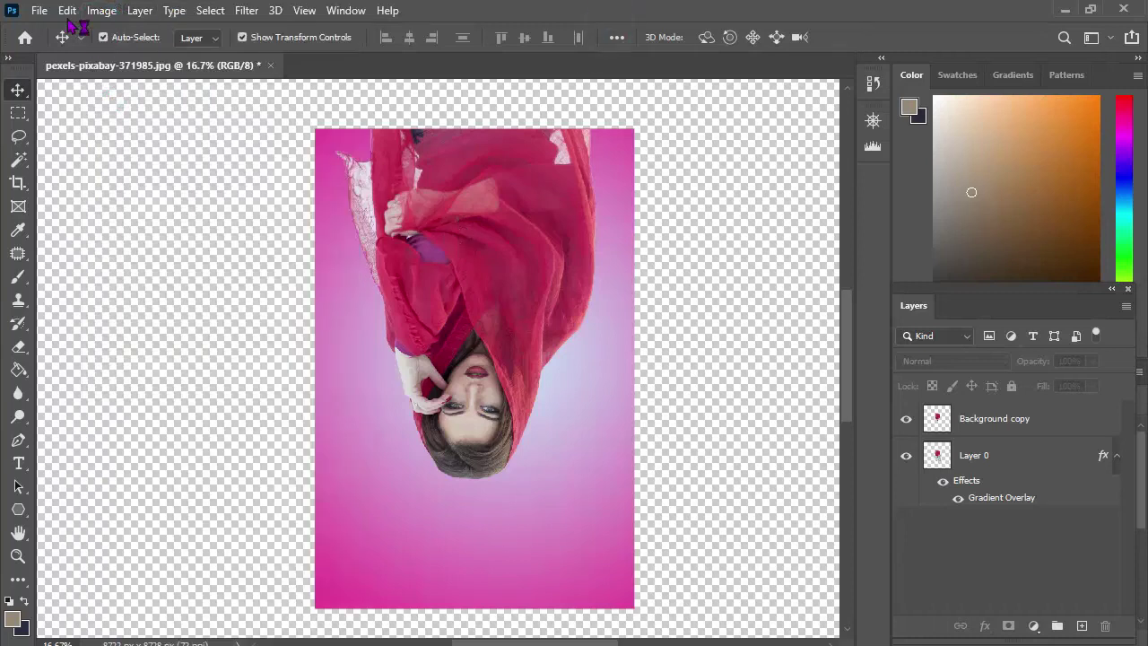
pyautogui.click(103, 12)
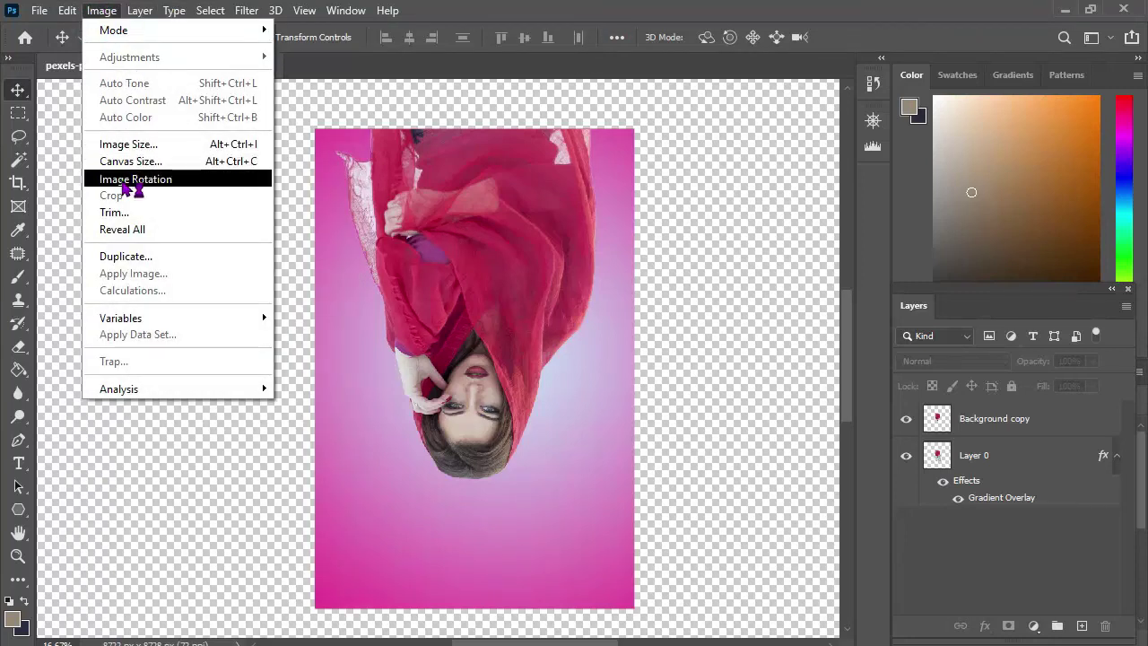
pyautogui.moveTo(136, 179)
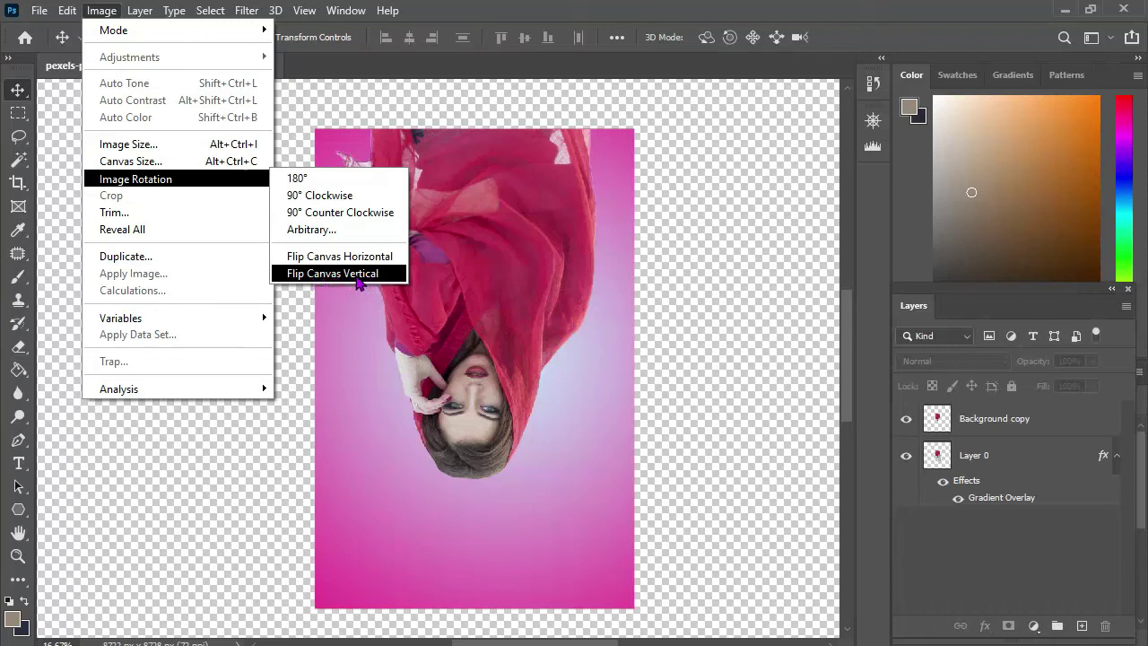
pyautogui.click(357, 274)
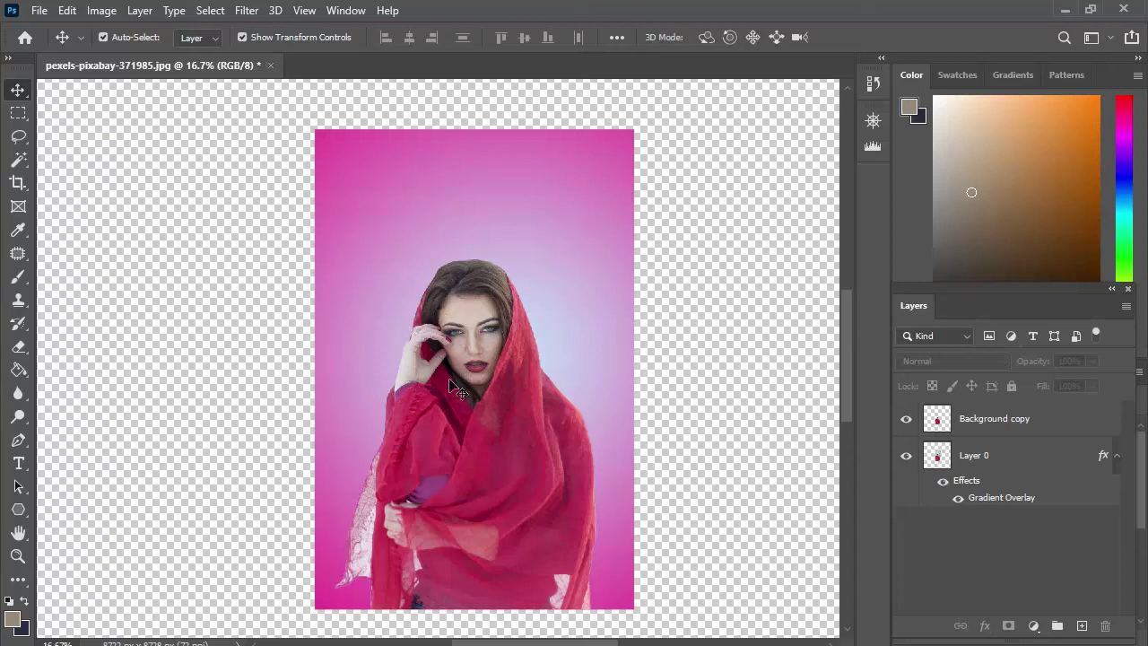
pyautogui.click(109, 10)
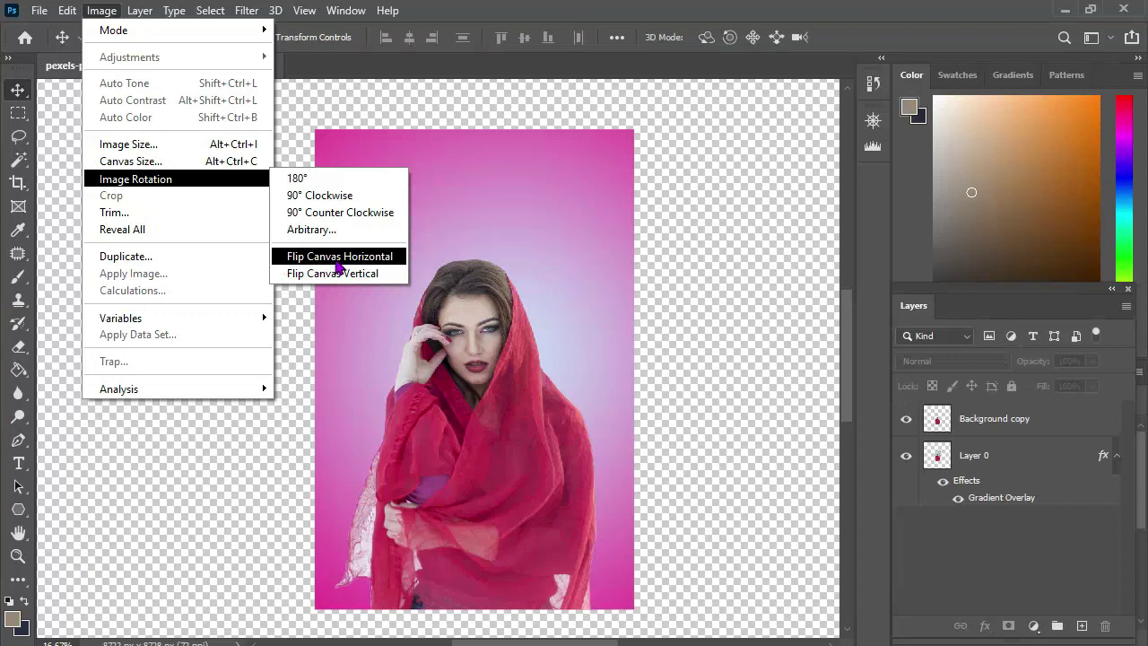
pyautogui.click(391, 260)
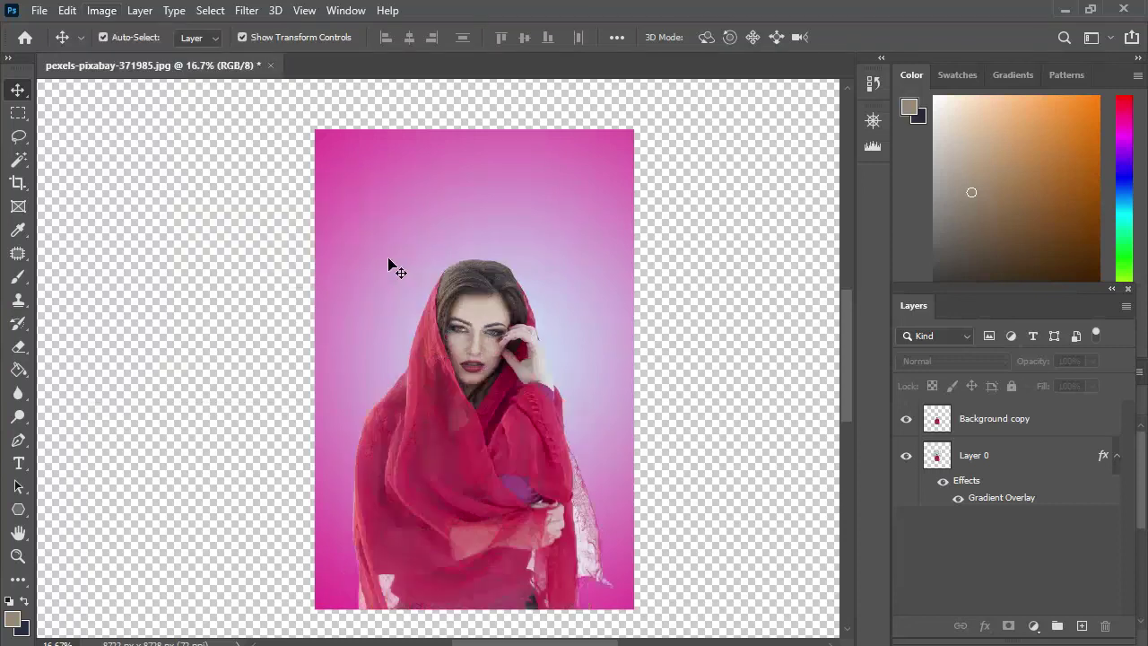
# Mirror the portrait horizontally back, then flip the canvas vertically so she's upside down.
pyautogui.click(107, 11)
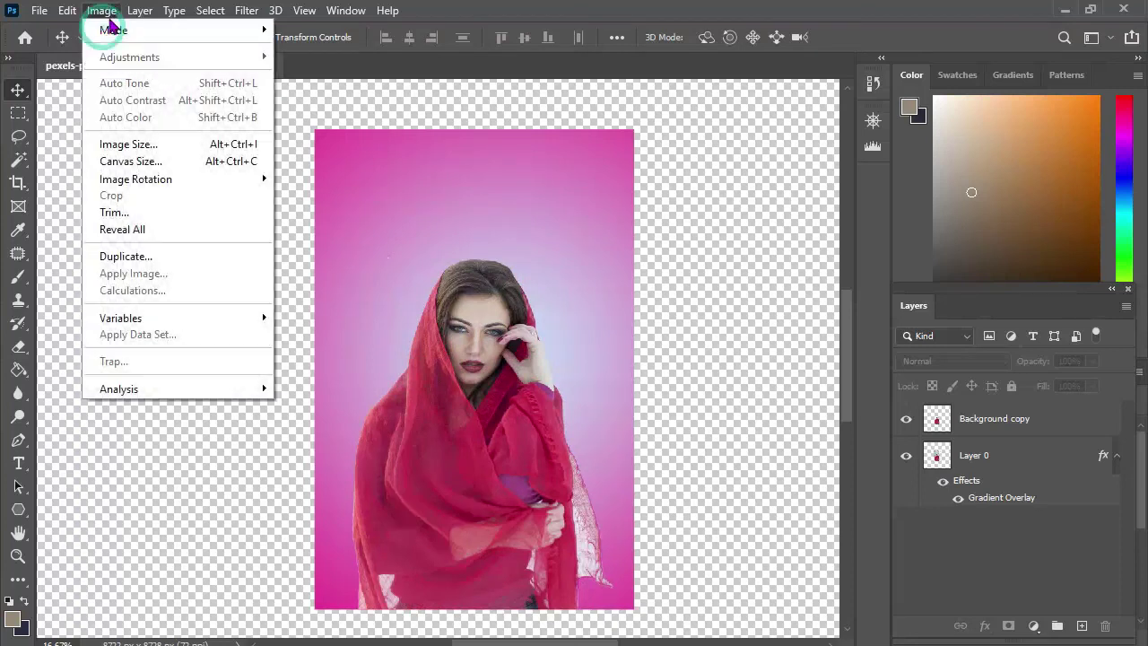
pyautogui.moveTo(135, 178)
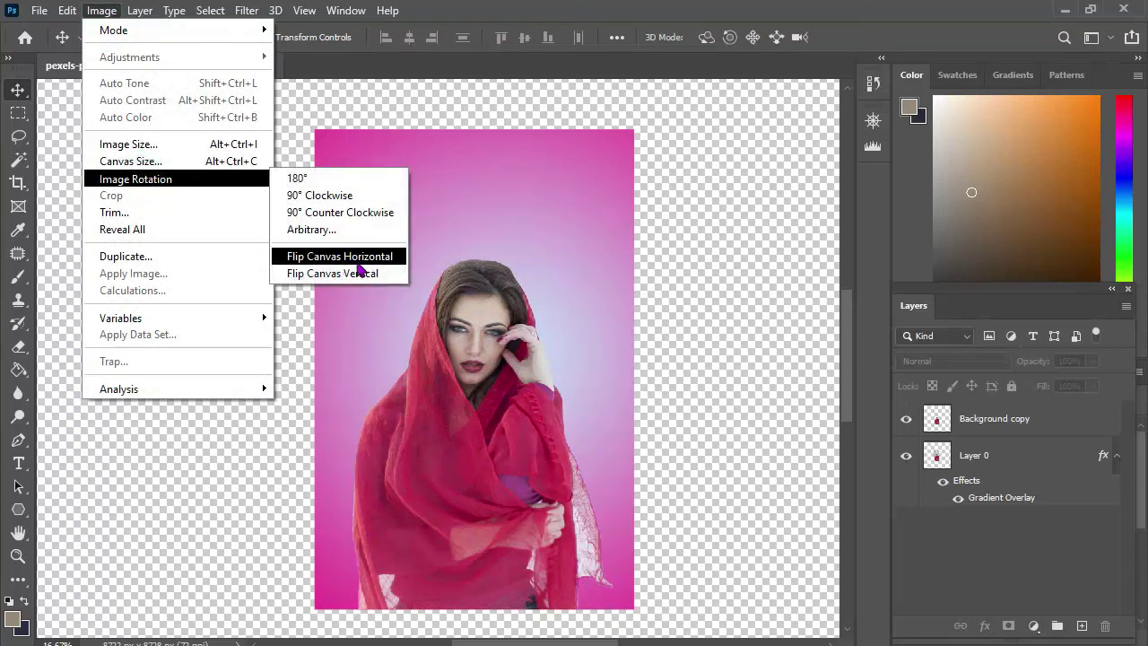
pyautogui.click(357, 263)
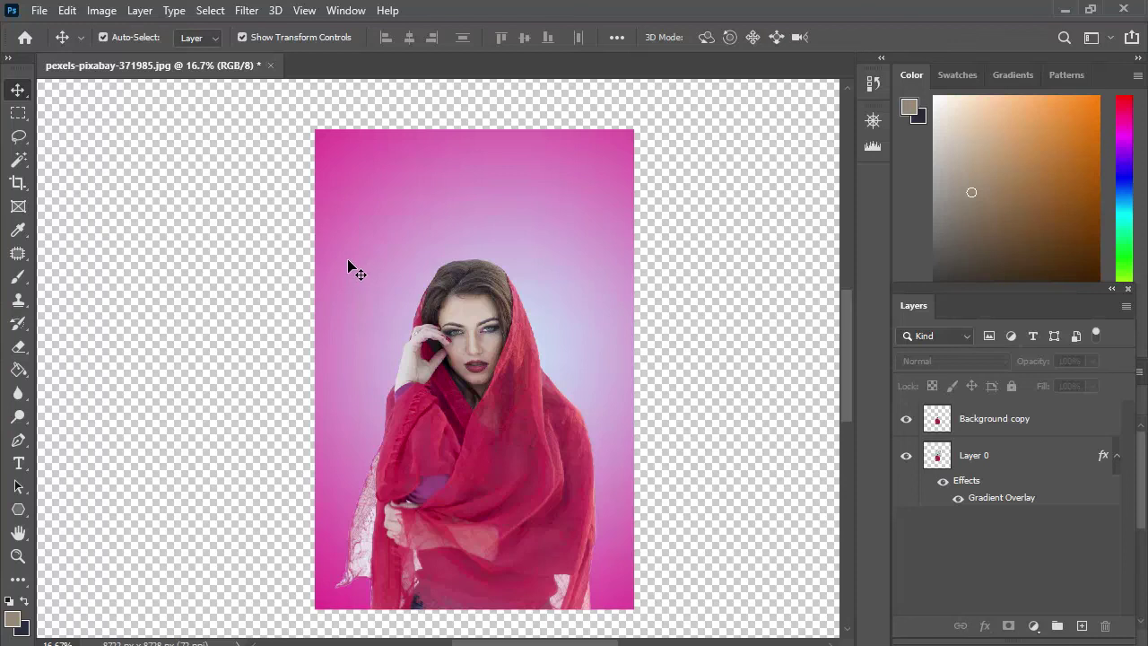
pyautogui.click(98, 10)
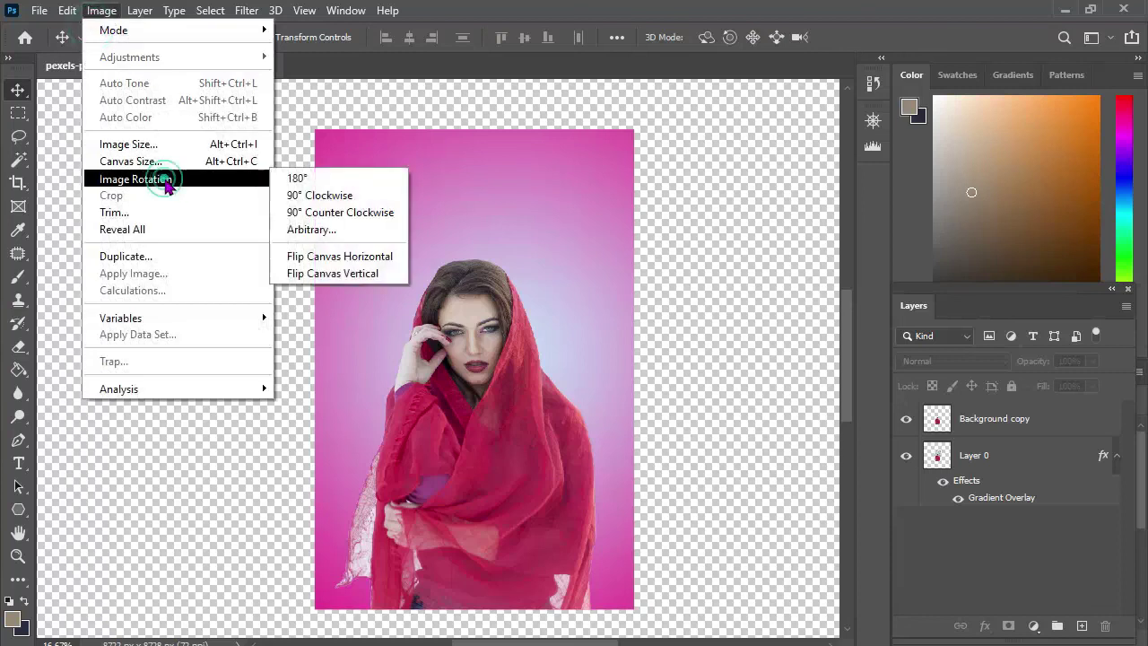
pyautogui.moveTo(136, 179)
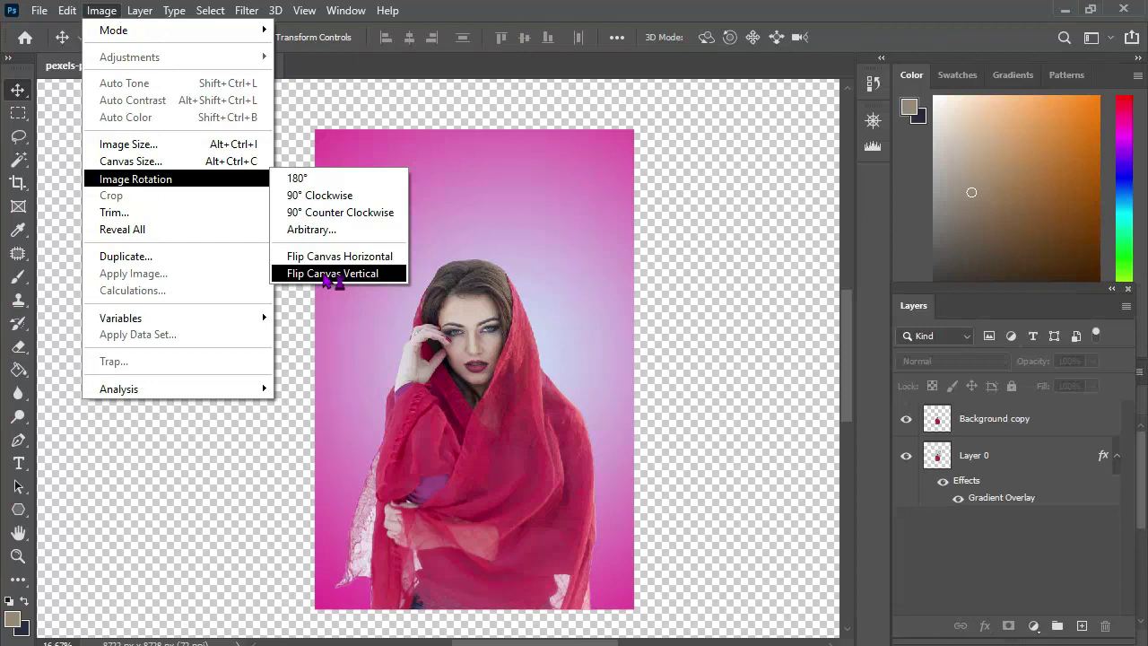
pyautogui.click(326, 281)
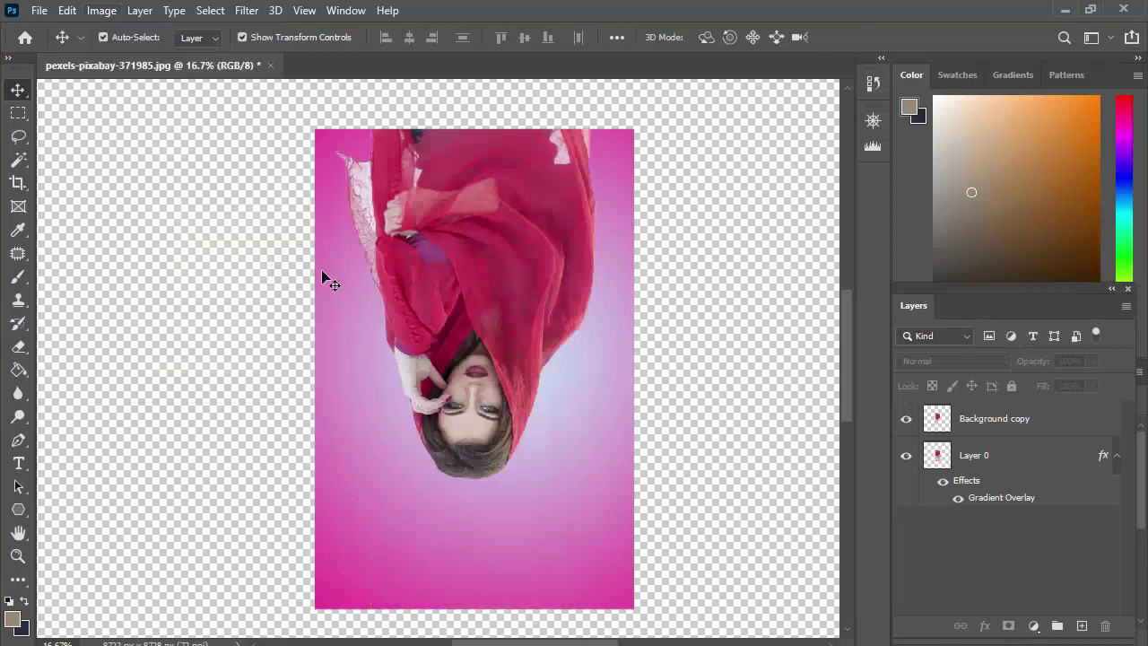